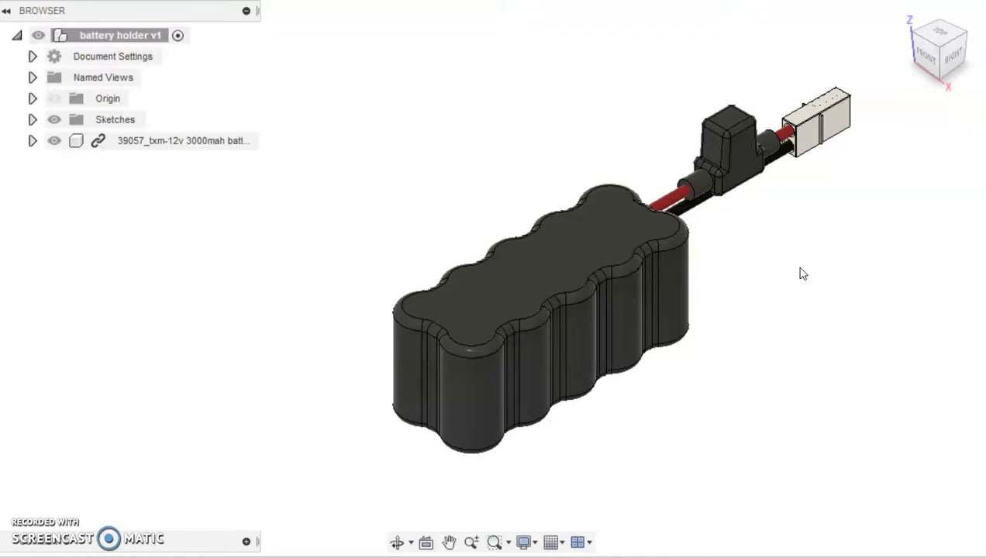
# Step: Sketch a rectangle on the battery pack's bottom face, slightly larger than the pack's outline on all sides
pyautogui.click(803, 270)
pyautogui.moveTo(949, 50); pyautogui.dragTo(882, 121)
pyautogui.click(611, 325)
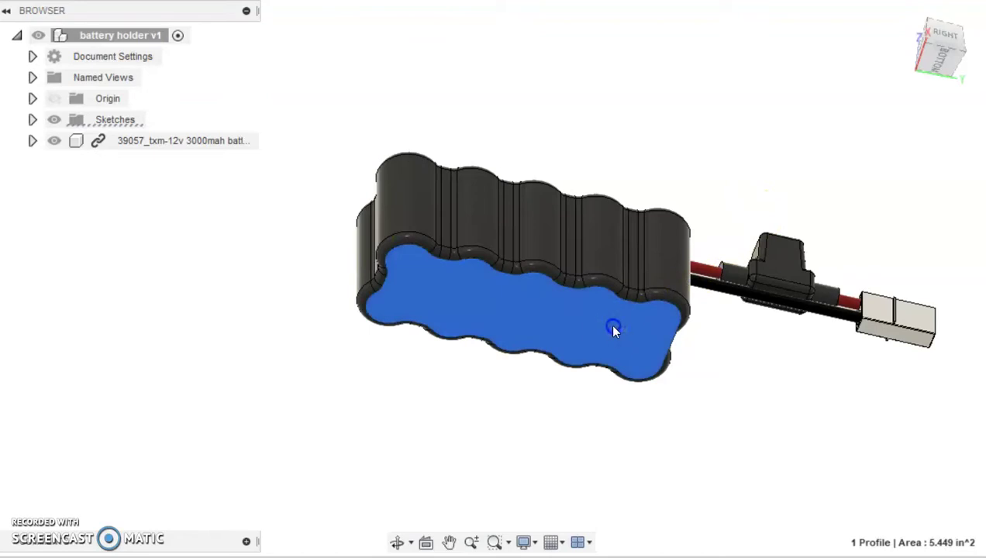
pyautogui.click(128, 1)
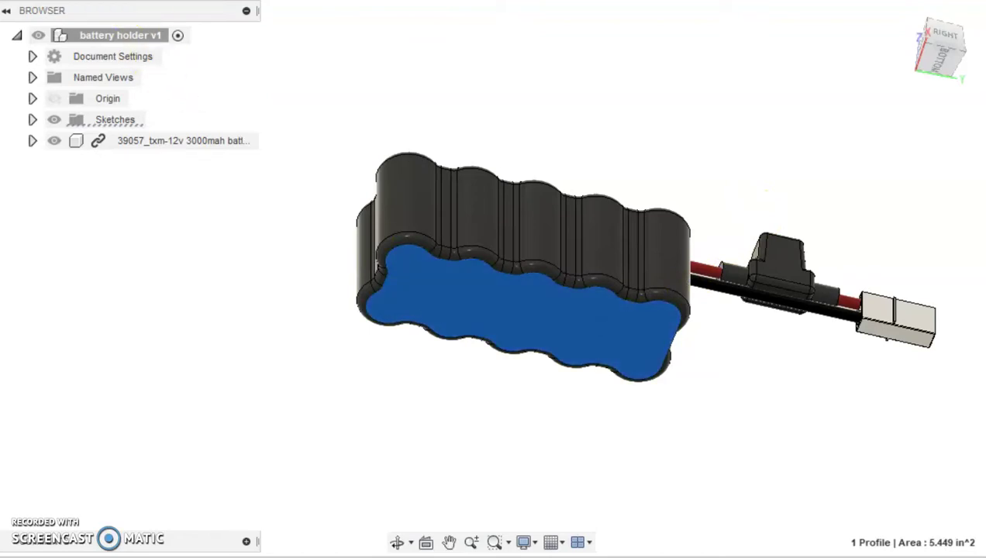
pyautogui.moveTo(486, 358)
pyautogui.mouseDown(button='middle')
pyautogui.moveTo(439, 231)
pyautogui.moveTo(446, 203)
pyautogui.mouseUp(button='middle')
pyautogui.scroll(1, 445, 204)
pyautogui.click(183, 1)
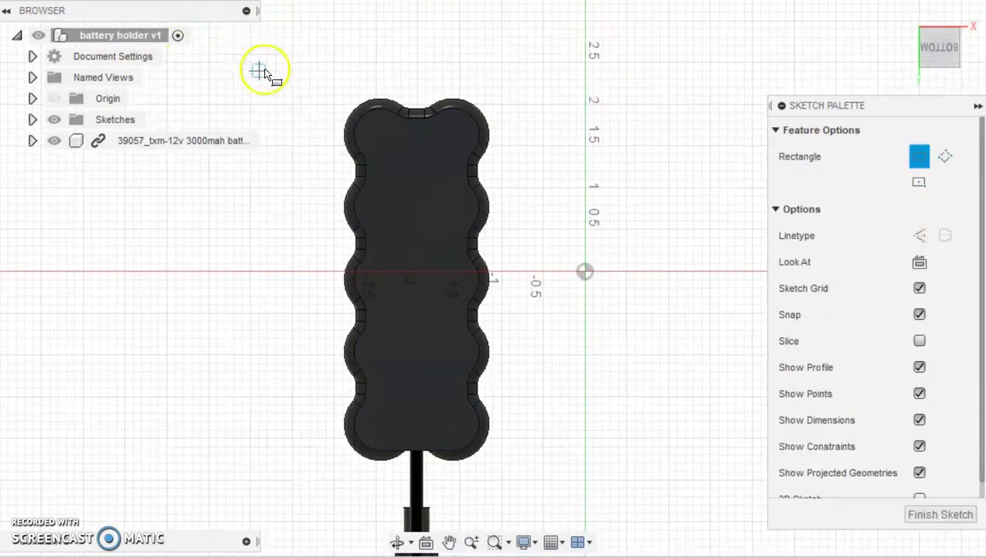
pyautogui.moveTo(327, 87); pyautogui.dragTo(503, 470)
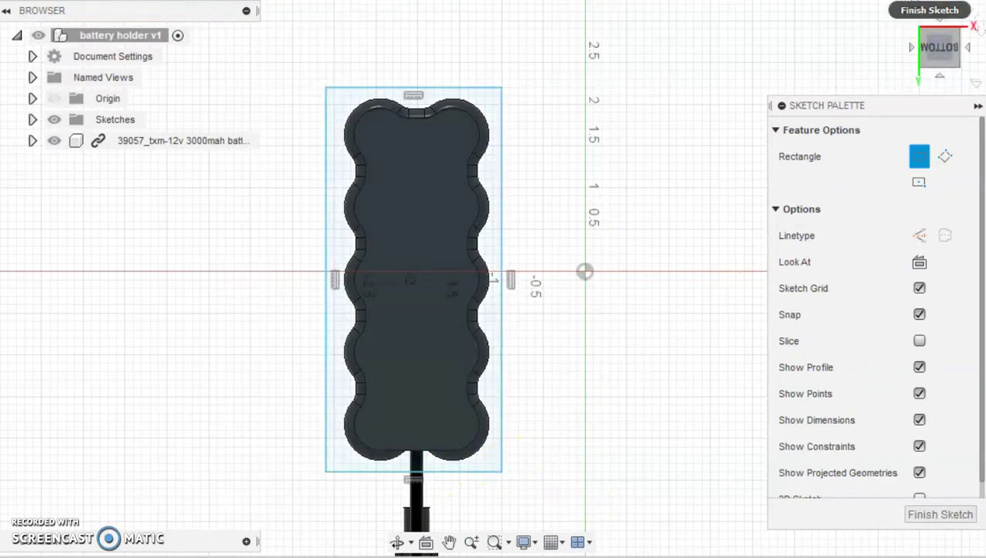
pyautogui.click(930, 10)
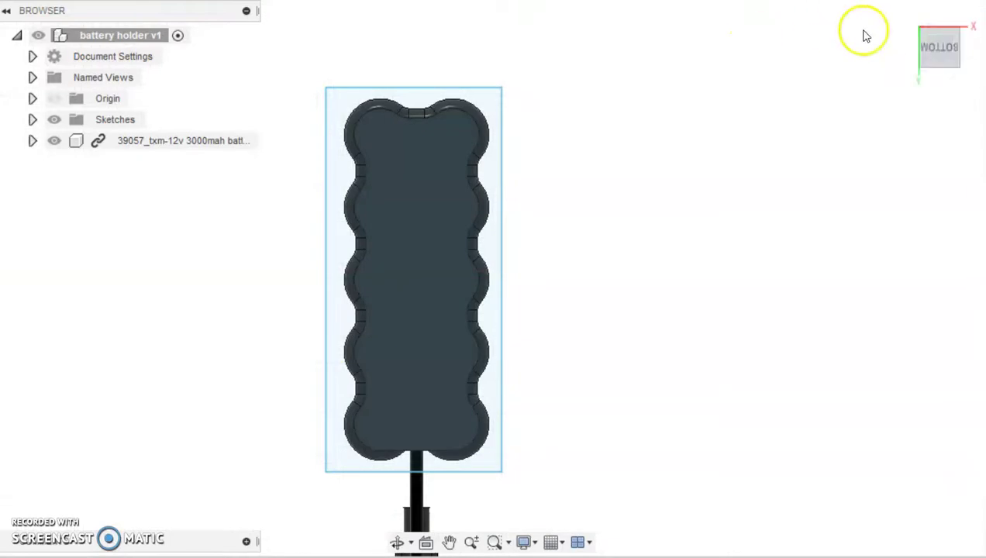
# Step: Extrude the whole rectangle 0.20 in away from the battery as a new body to form the base plate
pyautogui.click(904, 11)
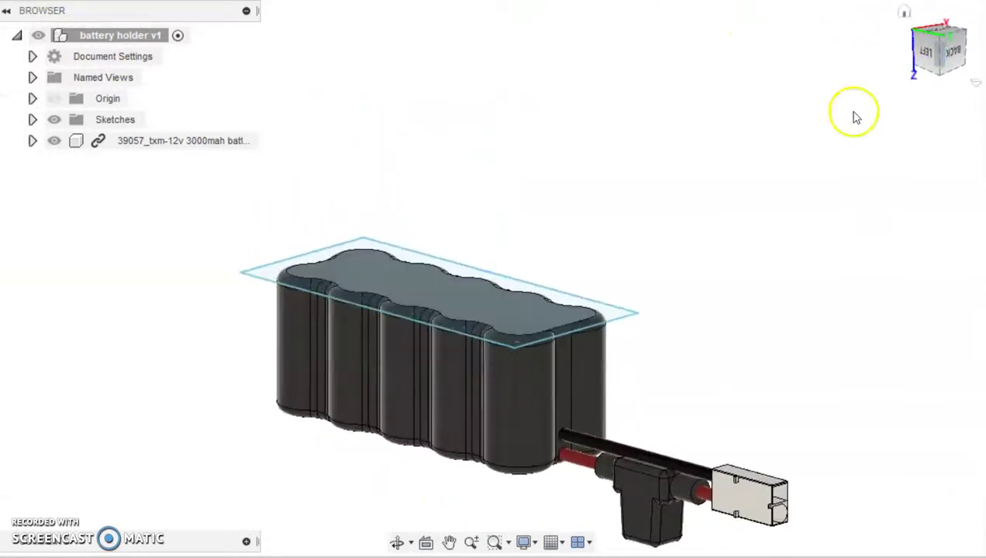
pyautogui.scroll(3, 493, 280)
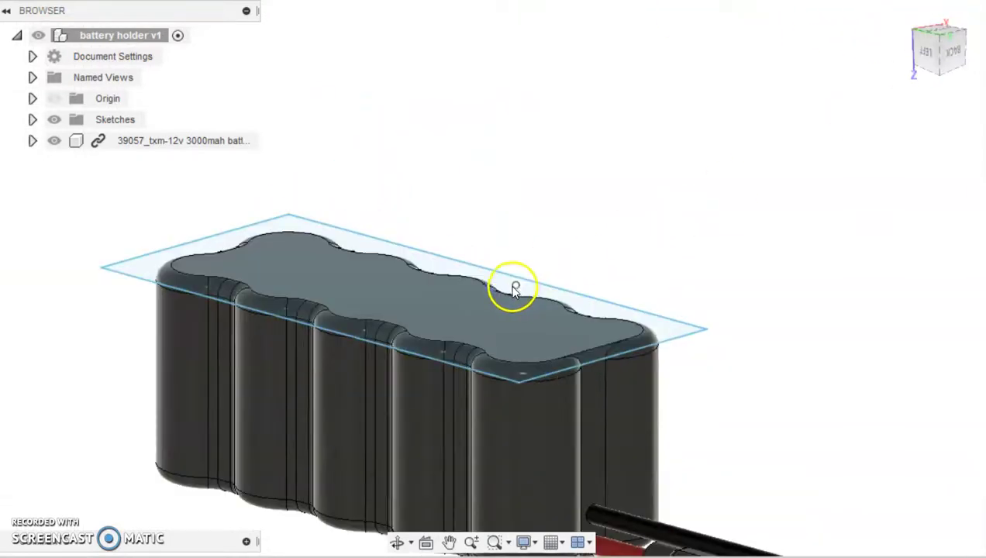
pyautogui.click(516, 285)
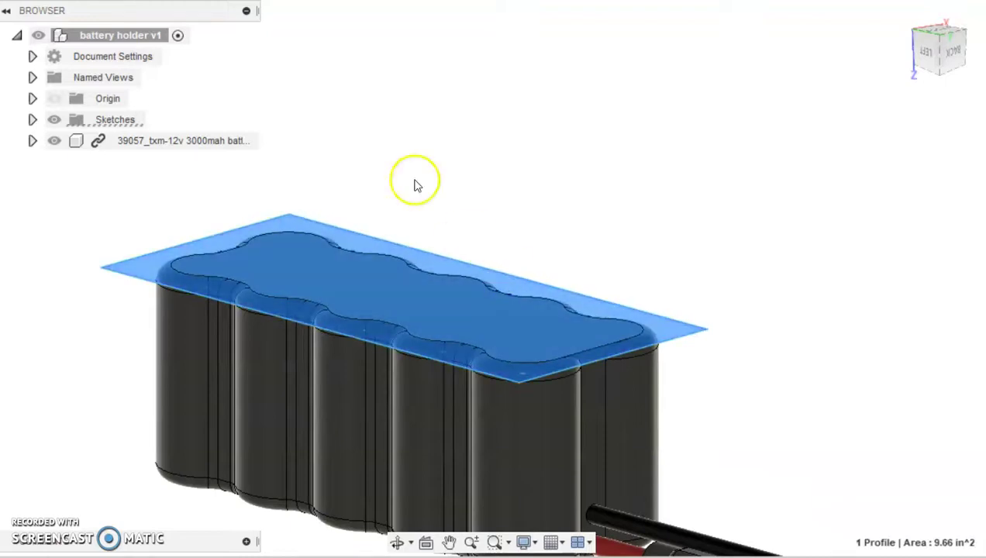
pyautogui.press('e')
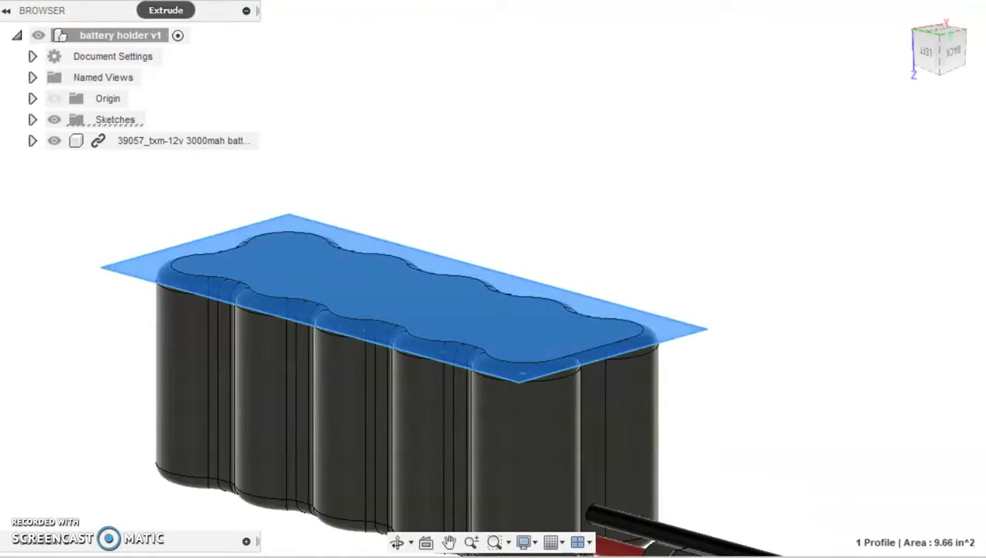
pyautogui.moveTo(402, 282); pyautogui.dragTo(402, 257)
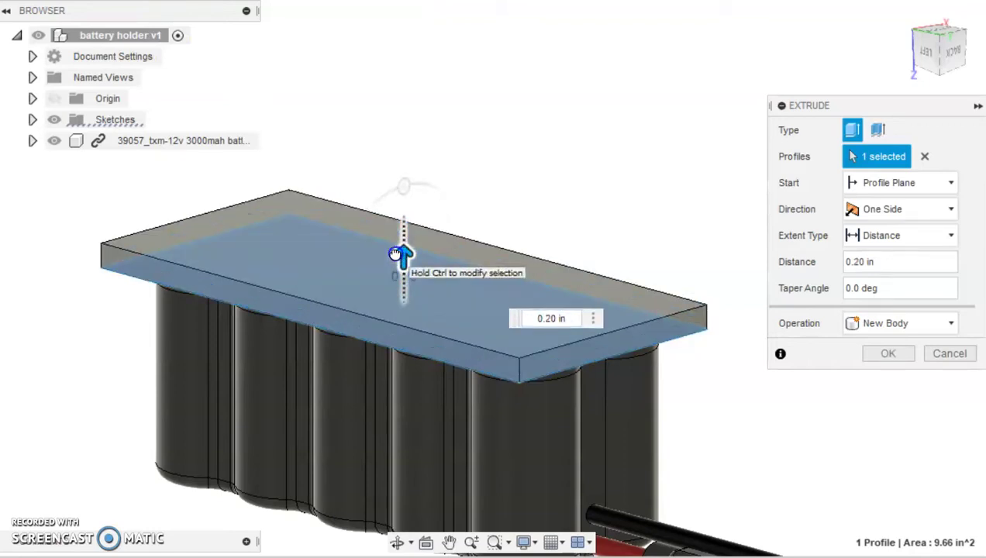
pyautogui.click(888, 354)
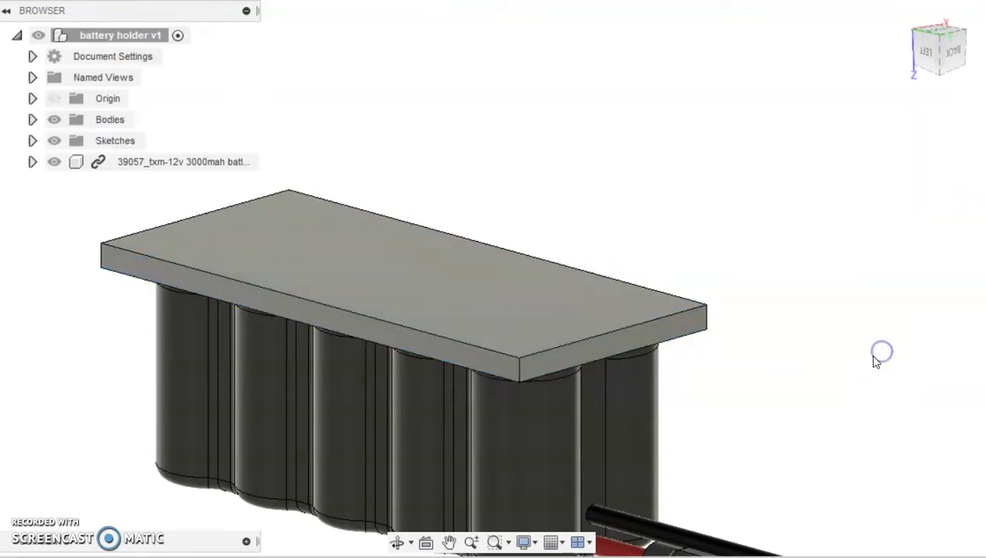
# Step: On the base plate's battery-side face, sketch a rectangle about 0.1 in wide along one full long edge
pyautogui.moveTo(944, 60); pyautogui.dragTo(684, 16)
pyautogui.click(938, 47)
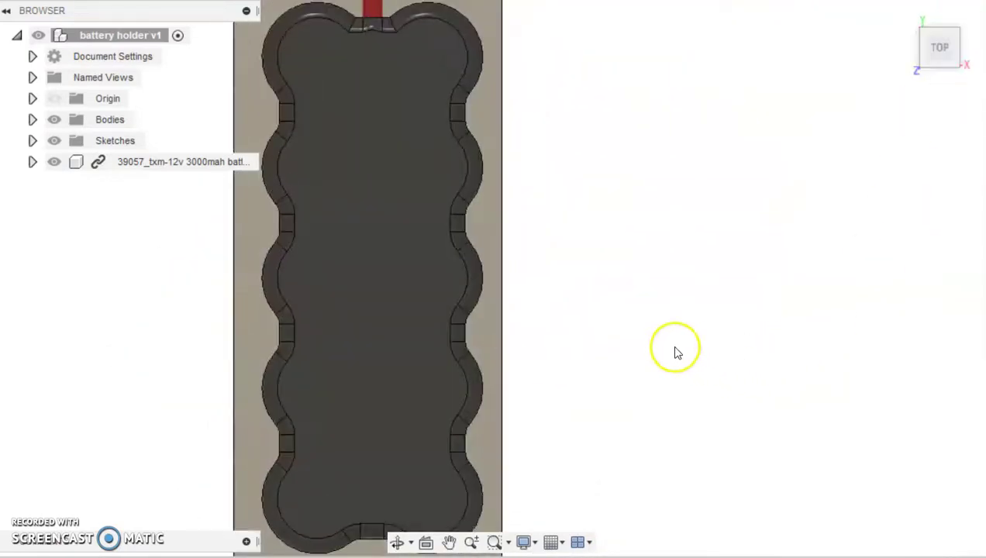
pyautogui.click(494, 340)
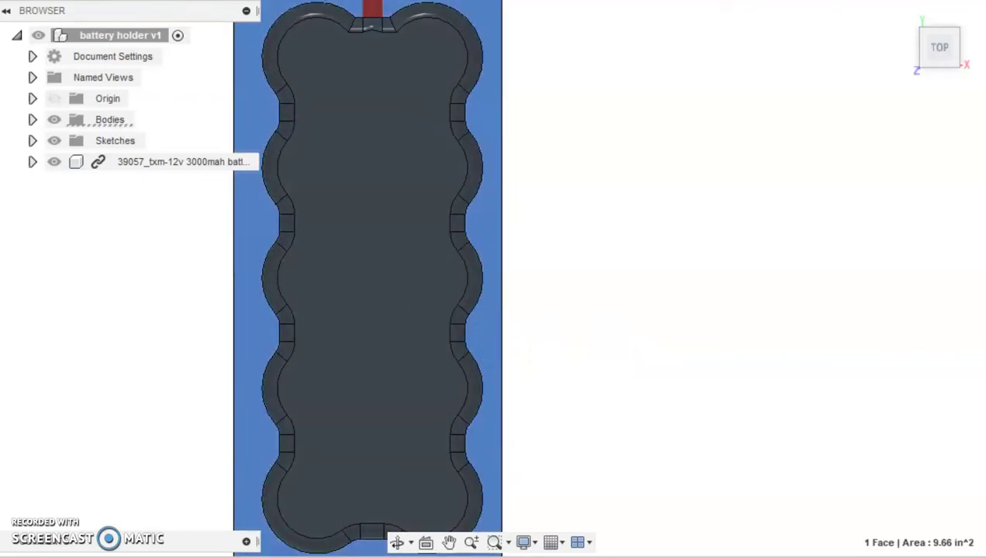
pyautogui.click(127, 10)
pyautogui.moveTo(561, 251)
pyautogui.mouseDown(button='middle')
pyautogui.moveTo(519, 184)
pyautogui.moveTo(448, 110)
pyautogui.mouseUp(button='middle')
pyautogui.scroll(-3, 306, 97)
pyautogui.moveTo(306, 111); pyautogui.dragTo(284, 150, button='middle')
pyautogui.press('r')
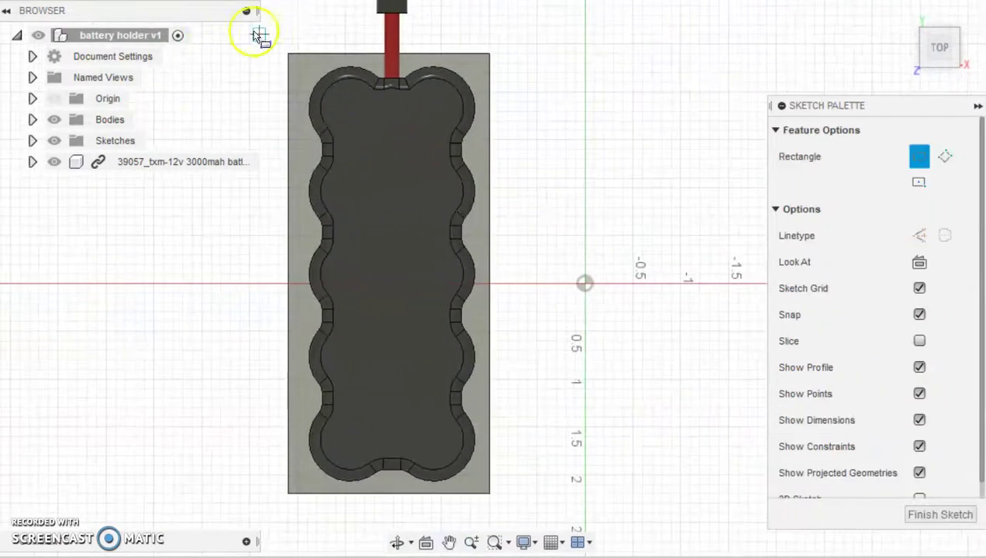
pyautogui.click(288, 53)
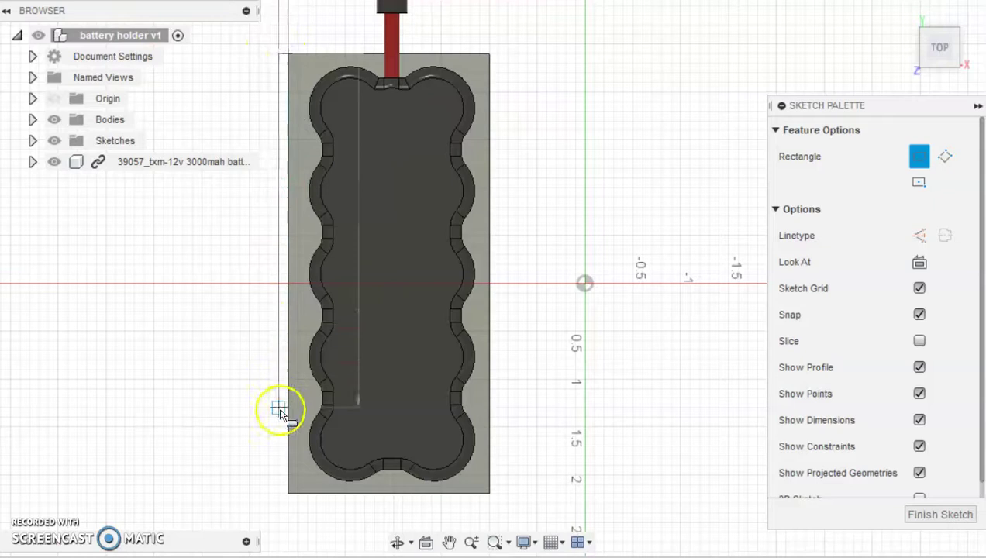
pyautogui.click(288, 495)
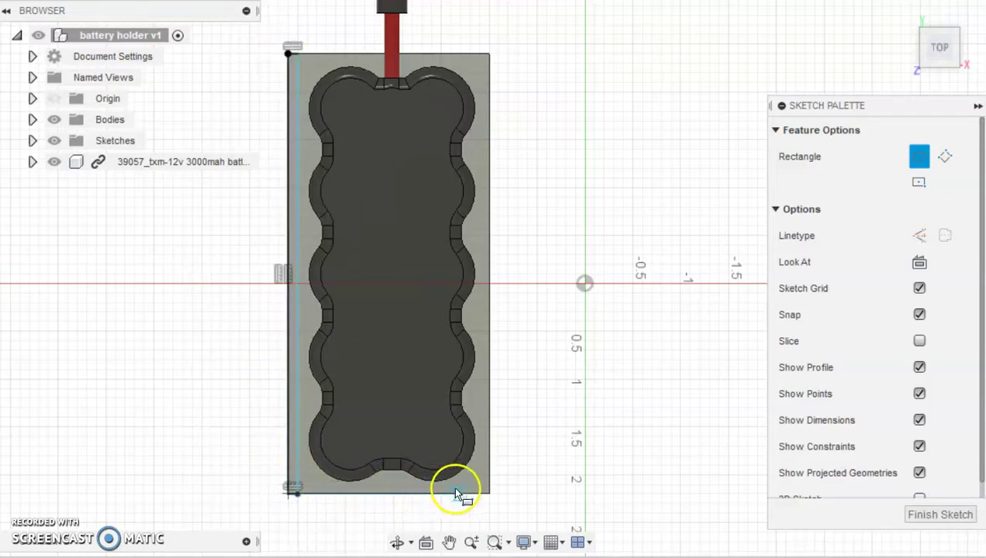
# Step: Add matching strips about 0.1 in wide along the plate's other three edges and finish the sketch
pyautogui.click(490, 487)
pyautogui.click(489, 490)
pyautogui.click(482, 57)
pyautogui.click(287, 55)
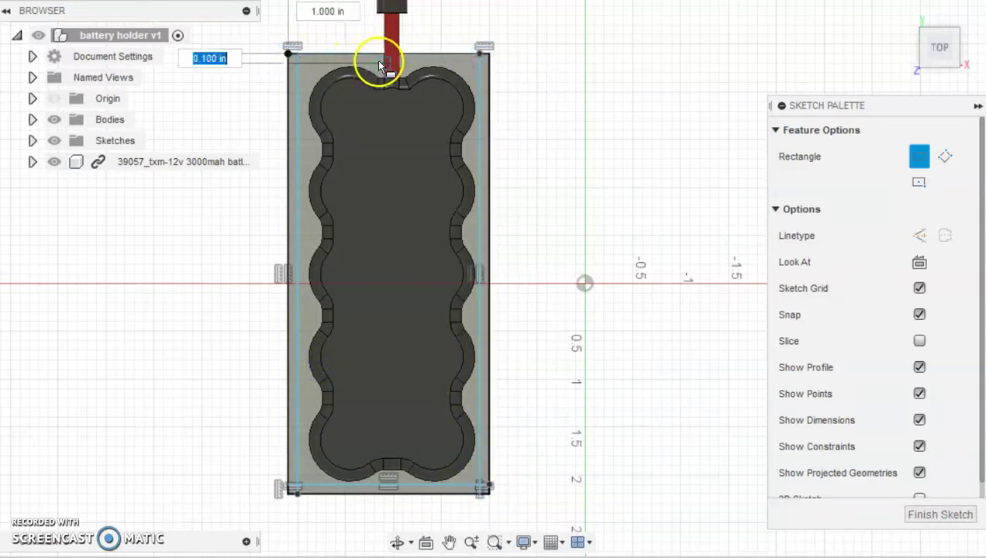
pyautogui.click(487, 71)
pyautogui.click(700, 2)
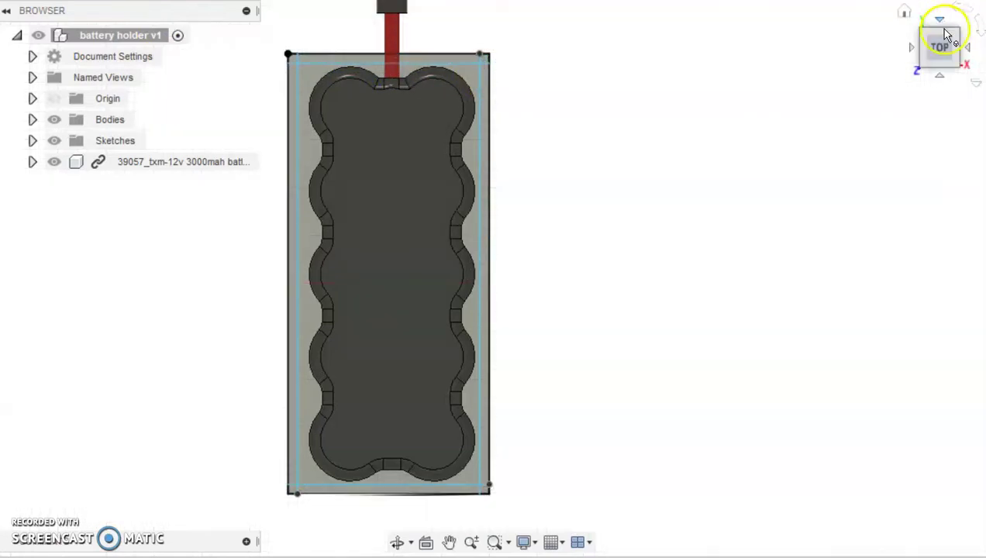
# Step: Start an extrusion and select the thin strip profiles along all four edges of the base plate
pyautogui.moveTo(945, 42); pyautogui.dragTo(906, 60)
pyautogui.scroll(1, 518, 303)
pyautogui.scroll(2, 519, 307)
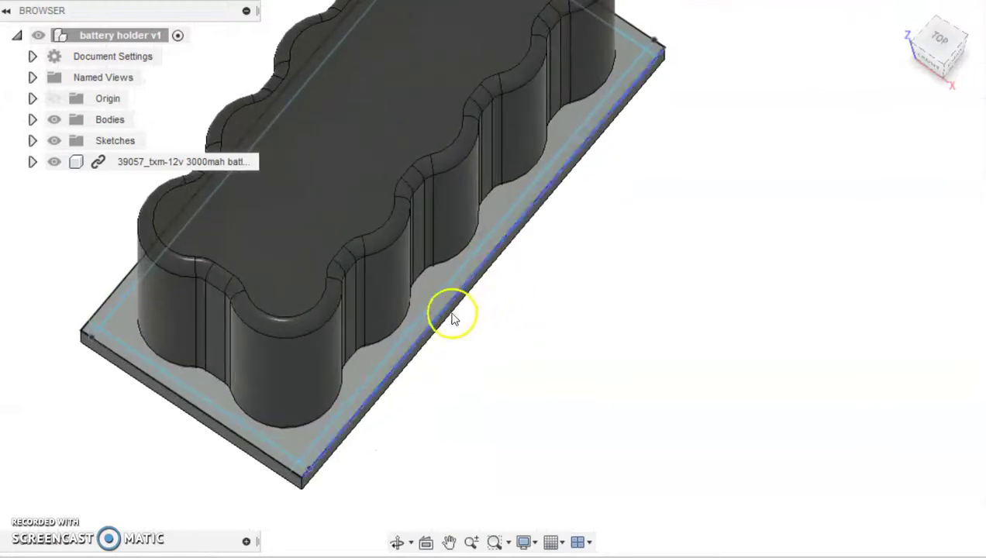
pyautogui.click(433, 323)
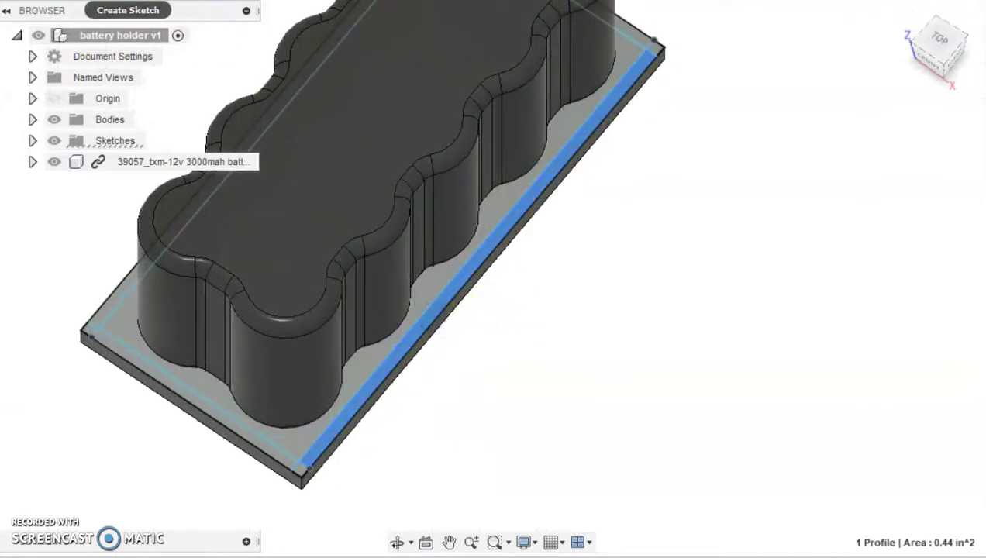
pyautogui.click(164, 1)
pyautogui.click(295, 469)
pyautogui.click(302, 464)
pyautogui.click(942, 44)
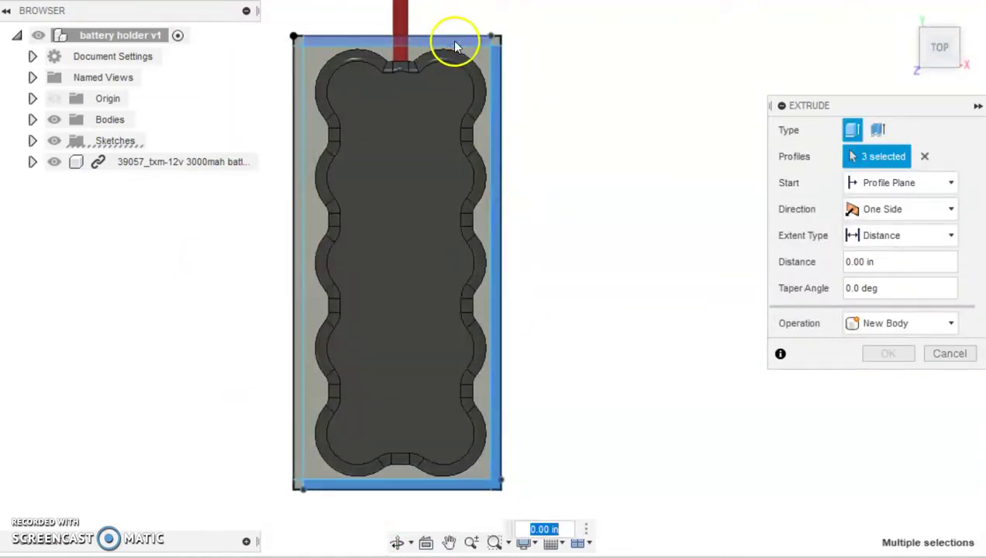
pyautogui.click(458, 40)
pyautogui.click(497, 45)
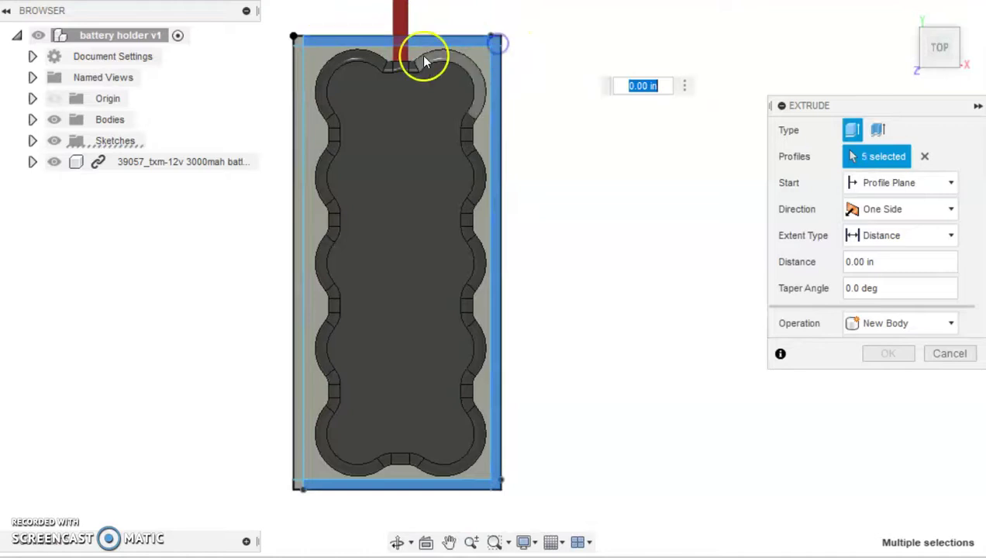
pyautogui.click(299, 80)
pyautogui.click(298, 73)
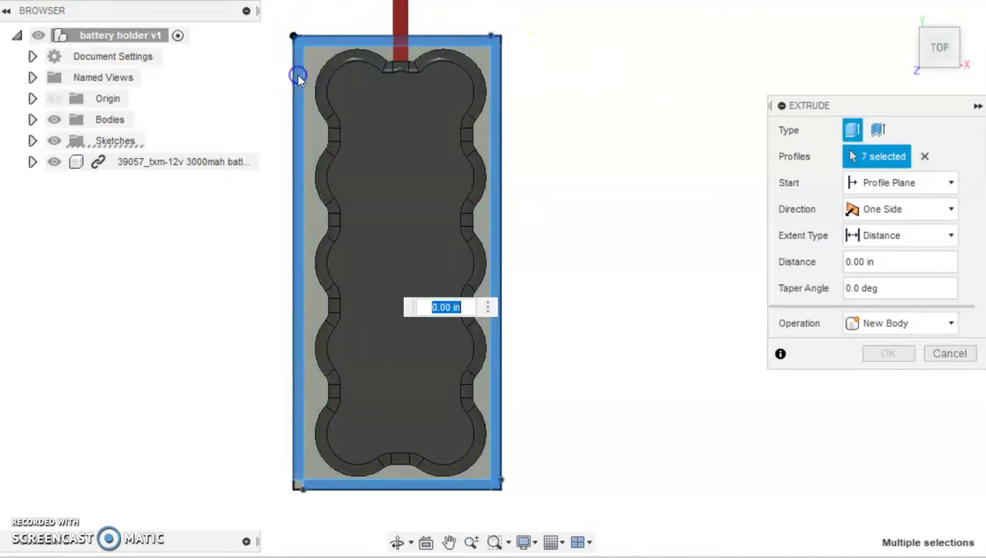
# Step: Extrude the border strips 1.20 in up around the battery, adding the missed corner profile and joining the walls to the plate
pyautogui.click(955, 63)
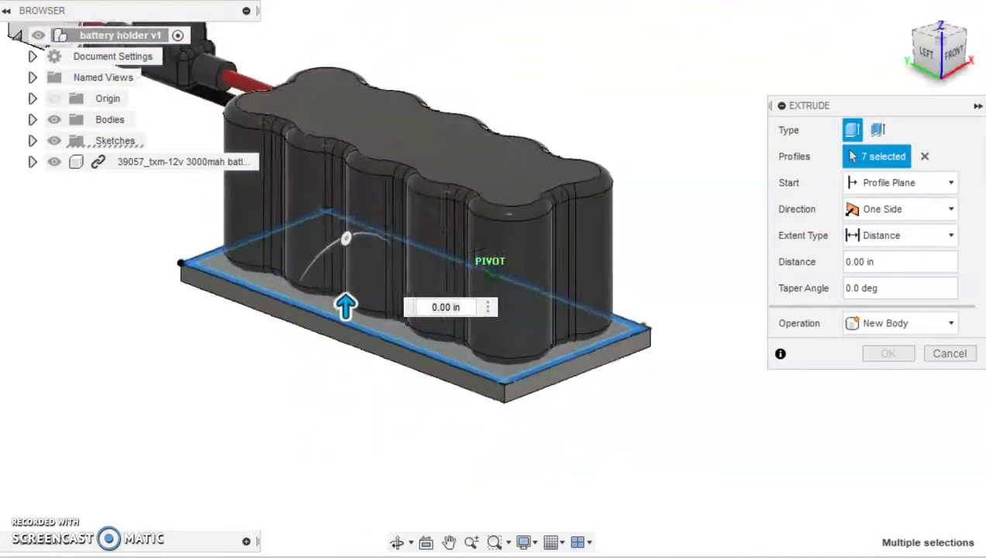
pyautogui.moveTo(355, 313); pyautogui.dragTo(383, 209)
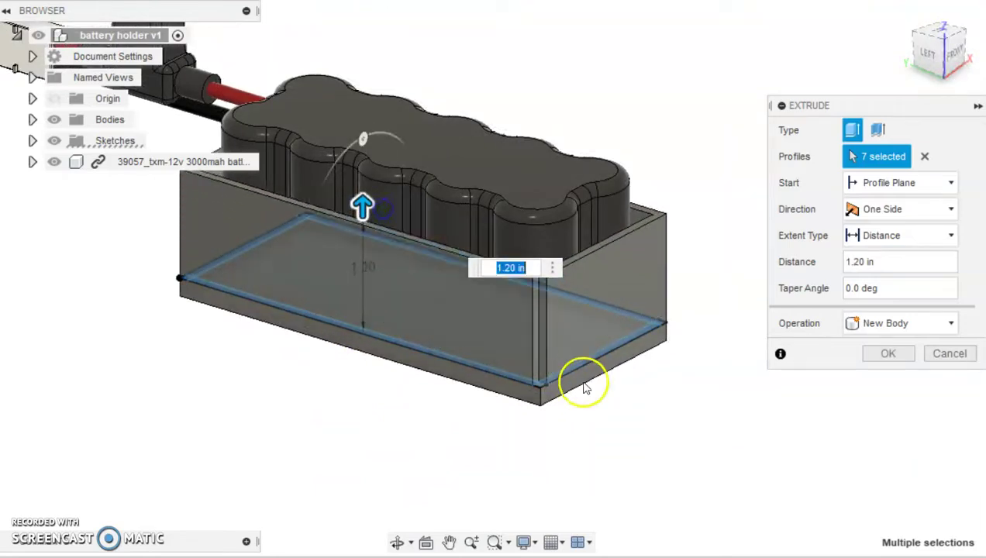
pyautogui.scroll(6, 530, 385)
pyautogui.click(533, 387)
pyautogui.scroll(-6, 533, 388)
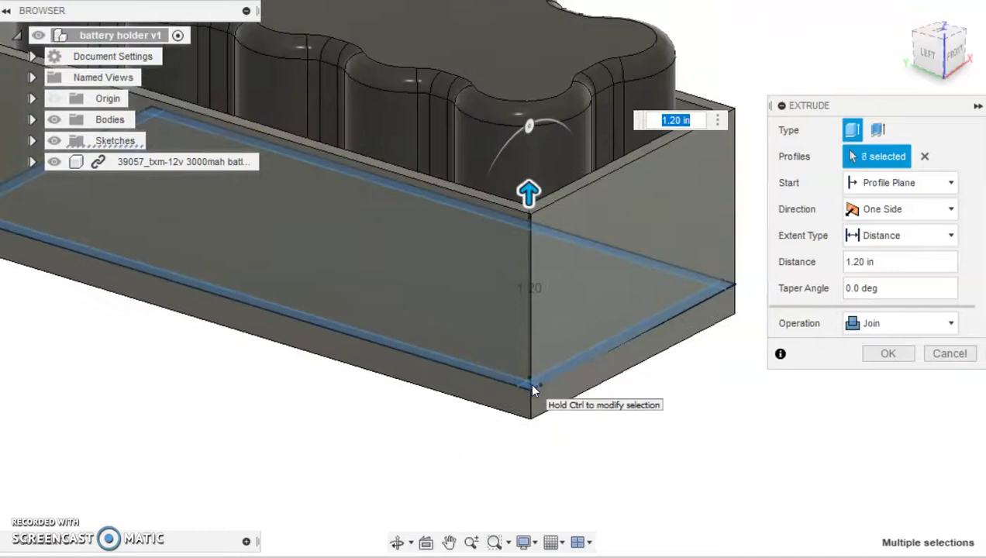
pyautogui.click(915, 58)
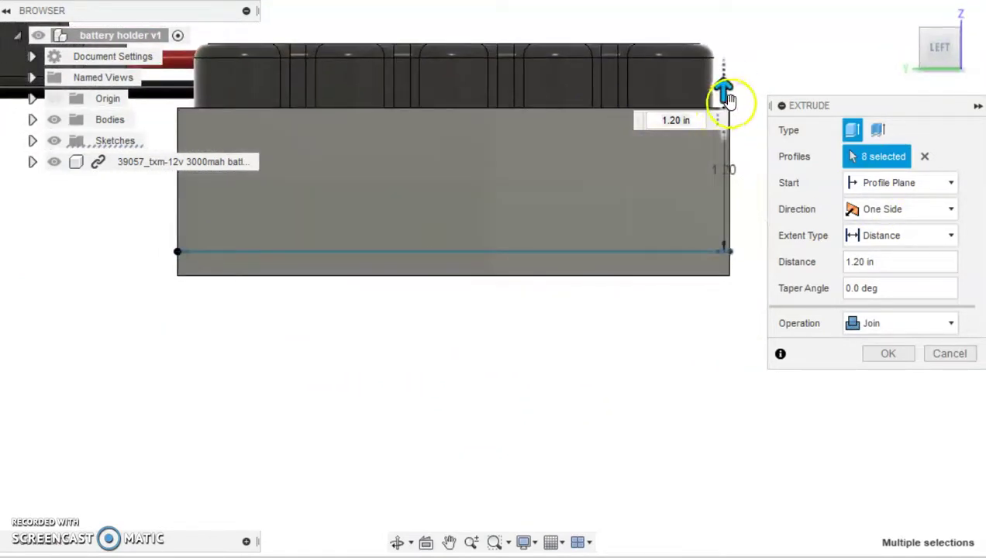
pyautogui.moveTo(724, 98); pyautogui.dragTo(725, 103)
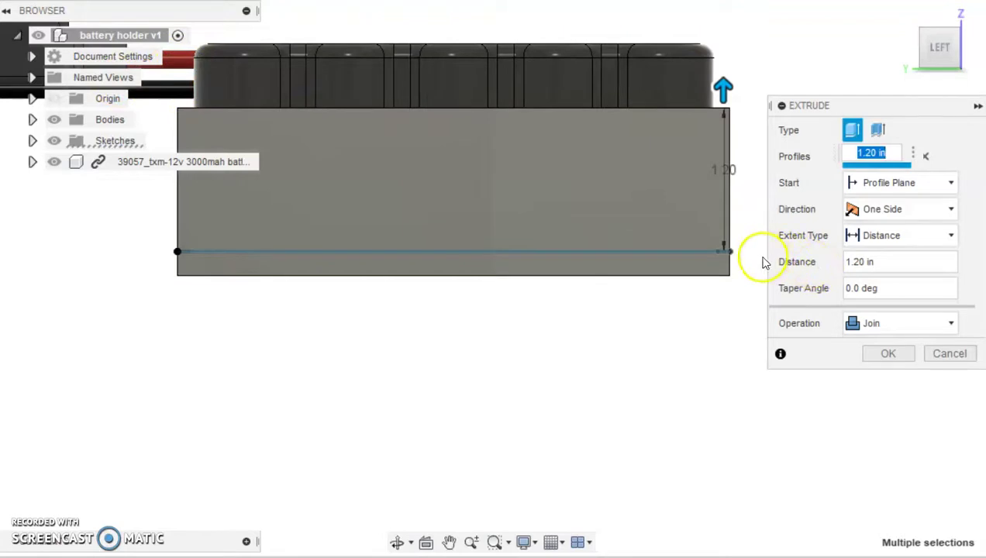
pyautogui.click(889, 355)
# Step: Examine the walled box around the battery from several angles, ending in the home view
pyautogui.moveTo(936, 48); pyautogui.dragTo(702, 99)
pyautogui.click(942, 60)
pyautogui.moveTo(830, 105); pyautogui.dragTo(792, 129, button='middle')
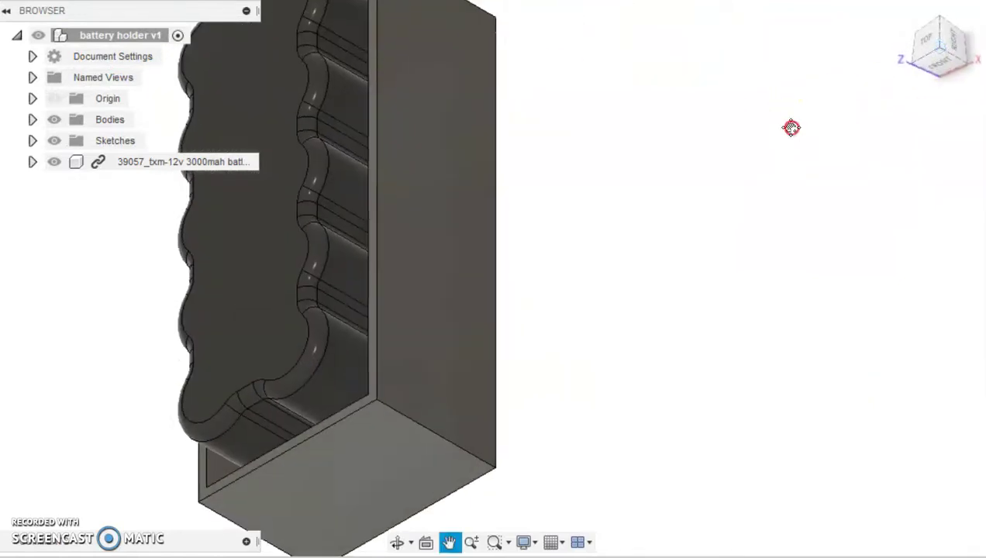
pyautogui.click(934, 60)
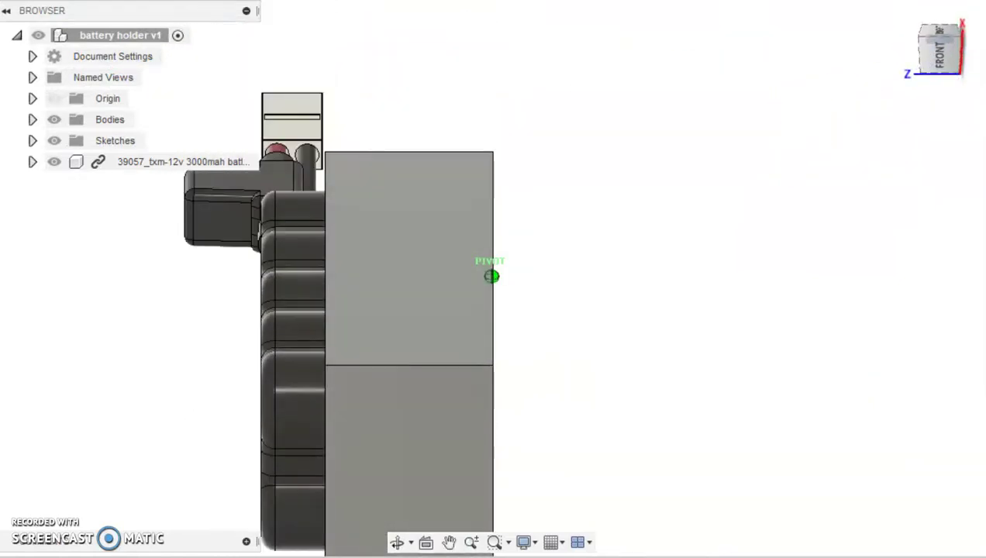
pyautogui.click(904, 11)
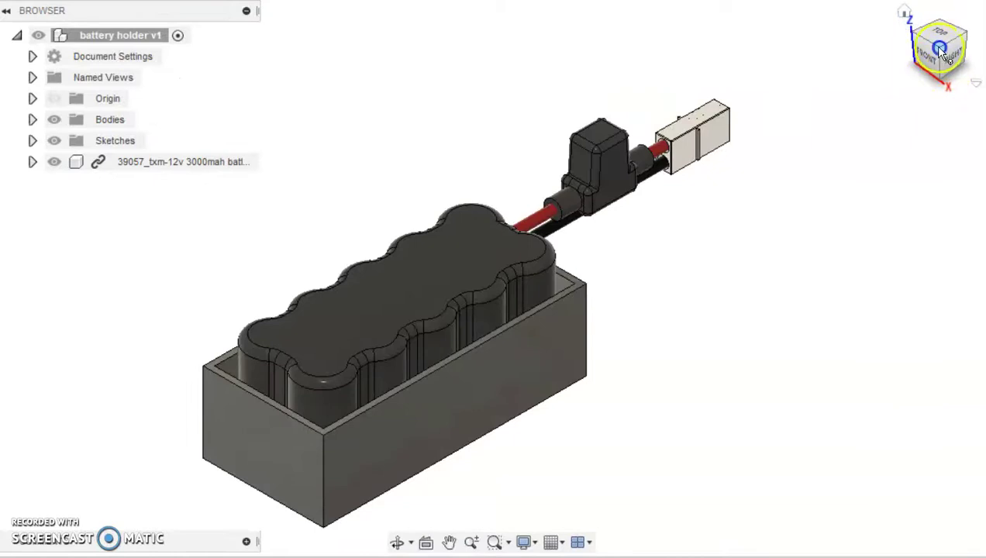
pyautogui.moveTo(759, 289); pyautogui.dragTo(823, 255, button='middle')
pyautogui.scroll(1, 751, 280)
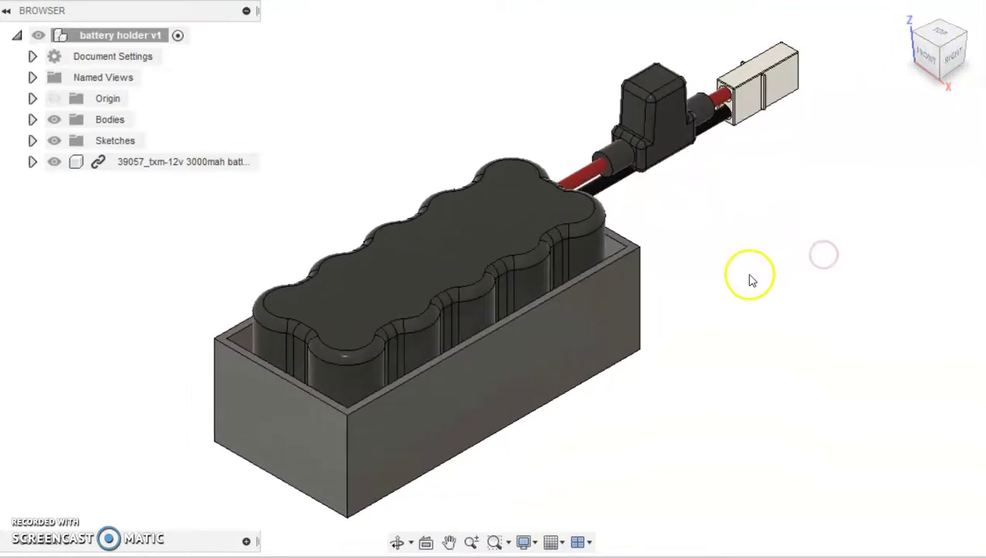
pyautogui.moveTo(787, 287); pyautogui.dragTo(773, 298, button='middle')
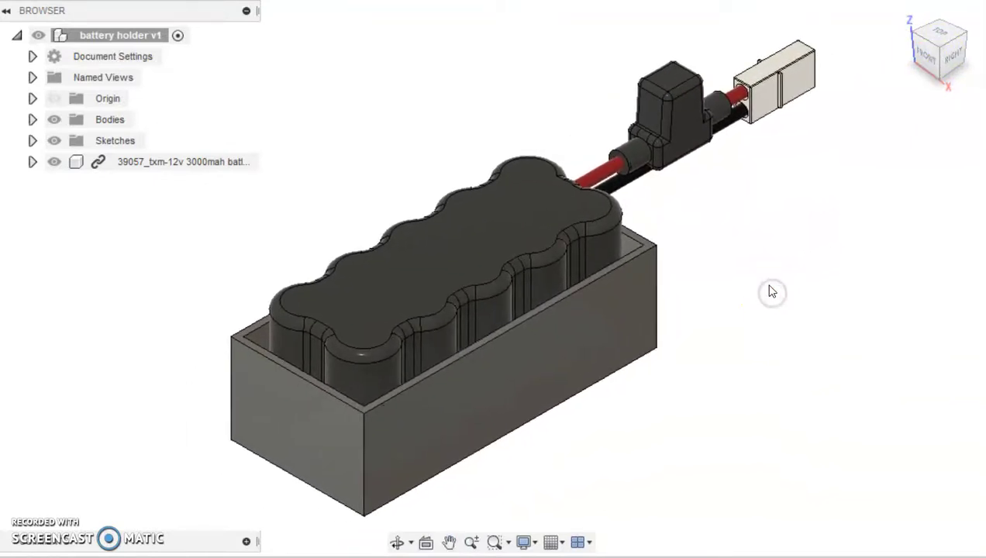
# Step: On the box's front end face, sketch a low rectangle spanning the full width along the bottom edge
pyautogui.click(331, 464)
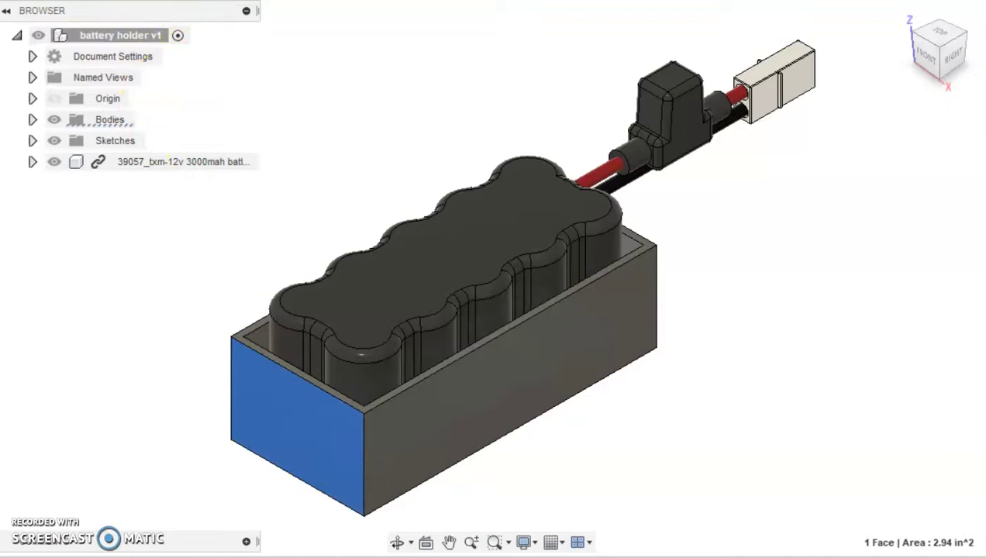
pyautogui.click(127, 2)
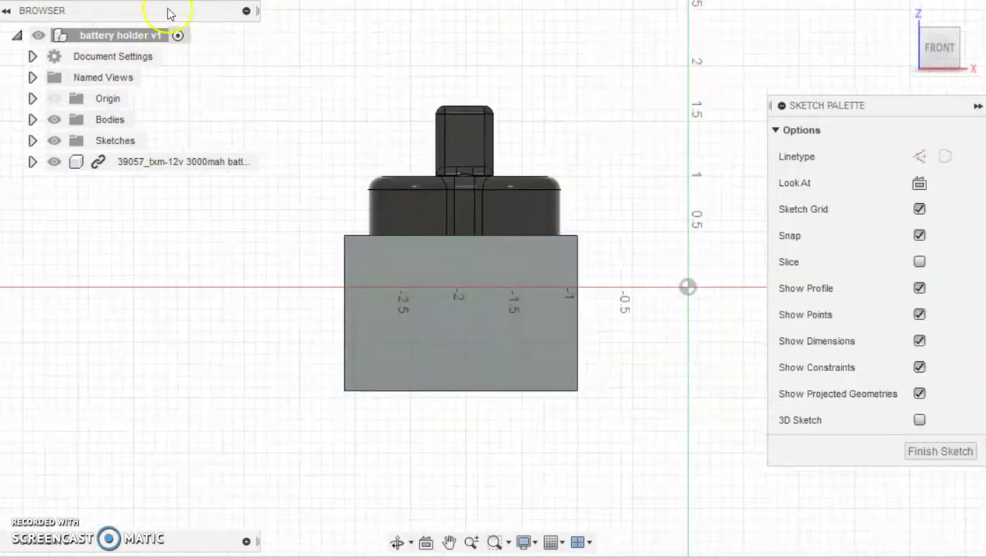
pyautogui.press('r')
pyautogui.click(346, 391)
pyautogui.click(580, 366)
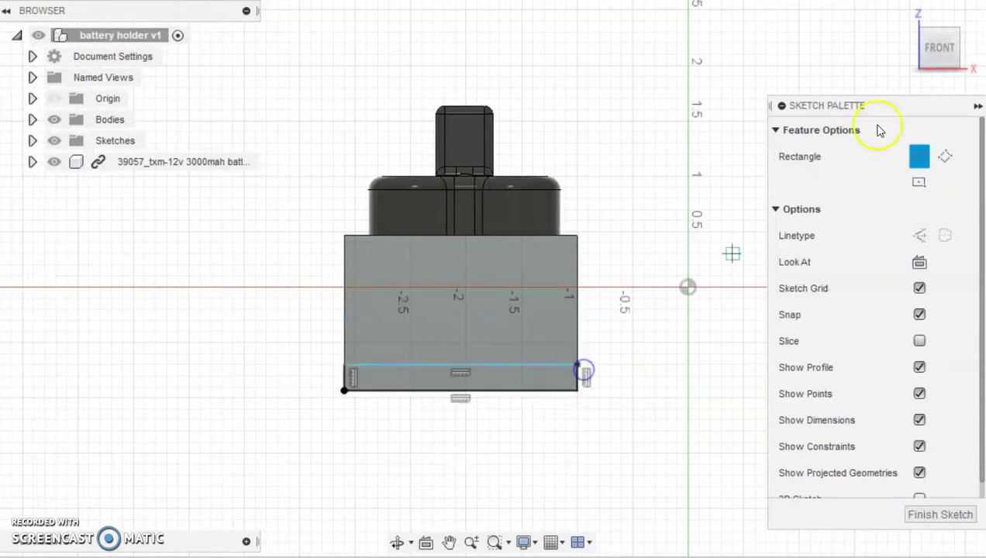
pyautogui.click(952, 2)
# Step: Extrude the low rectangle 1.40 in outward from the front wall, joined to the box, to form a mounting tab
pyautogui.keyDown('shift'); pyautogui.moveTo(491, 278); pyautogui.dragTo(440, 317, button='middle'); pyautogui.keyUp('shift')
pyautogui.click(564, 379)
pyautogui.press('e')
pyautogui.moveTo(451, 375); pyautogui.dragTo(403, 423)
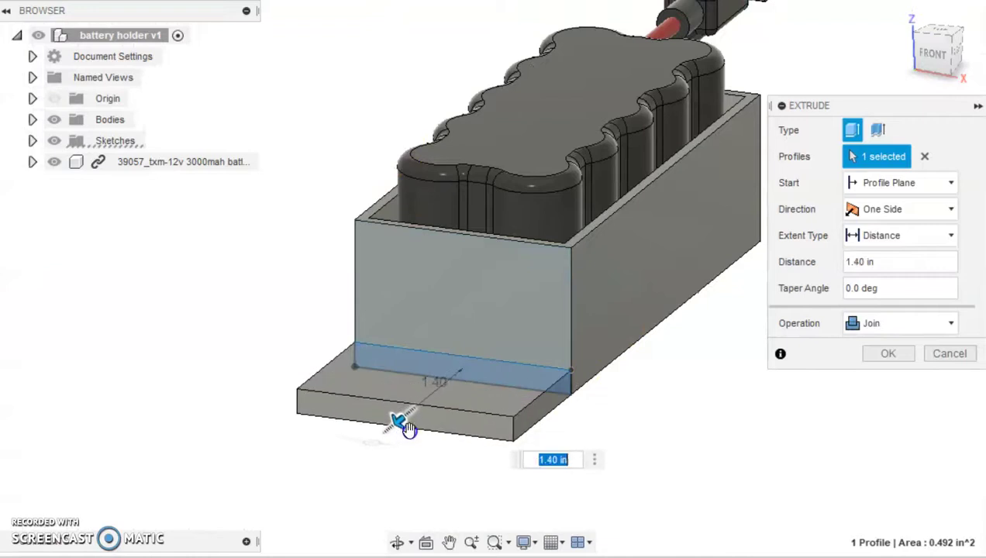
pyautogui.click(889, 353)
# Step: Inspect the front tab and the whole battery holder in an isometric view
pyautogui.click(524, 377)
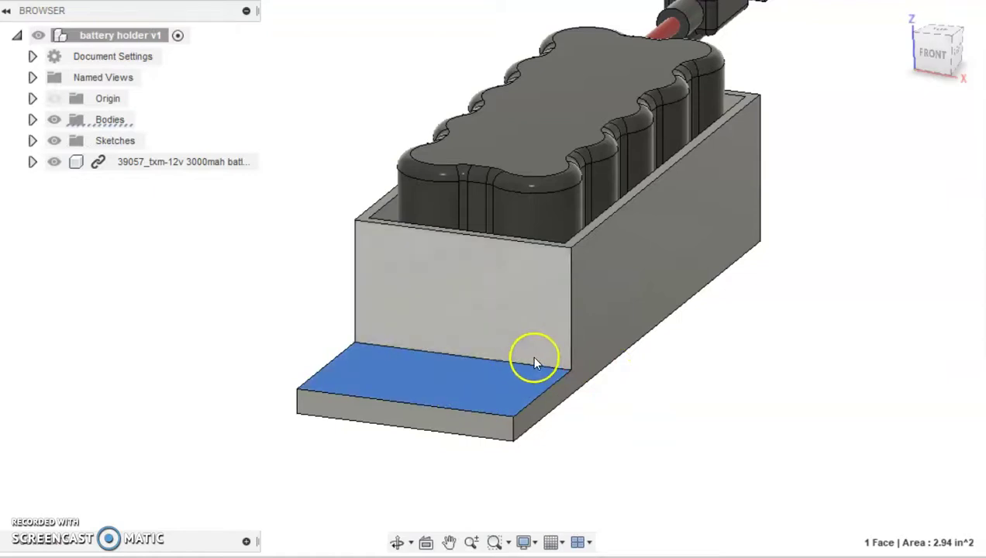
pyautogui.moveTo(901, 130); pyautogui.dragTo(801, 259, button='middle')
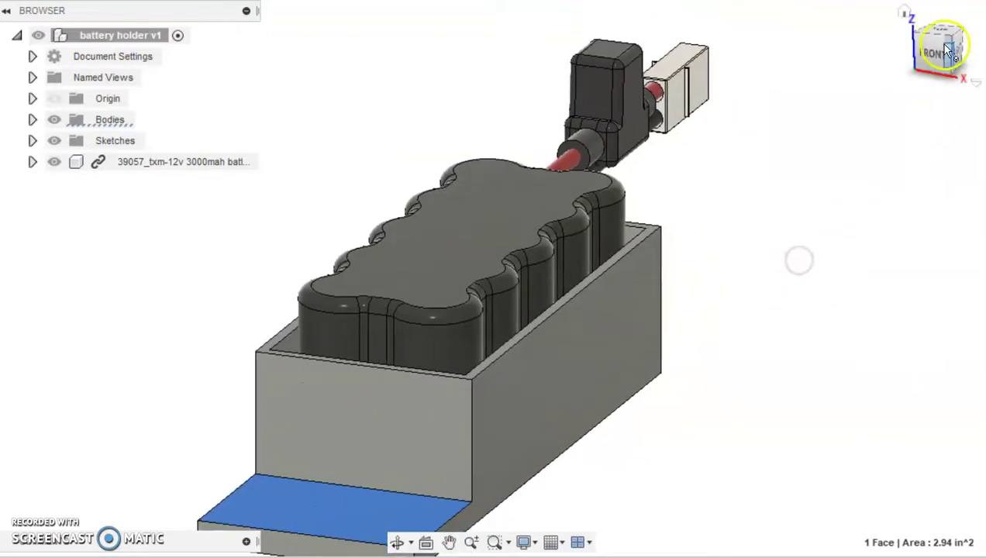
pyautogui.click(951, 36)
pyautogui.click(866, 241)
pyautogui.scroll(-2, 866, 242)
pyautogui.moveTo(865, 242); pyautogui.dragTo(751, 288, button='middle')
pyautogui.scroll(-1, 751, 288)
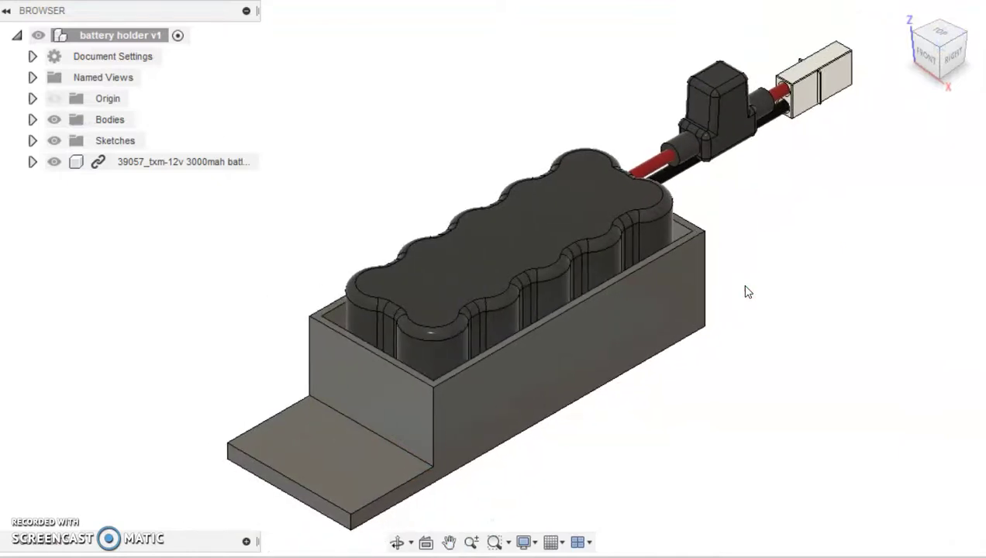